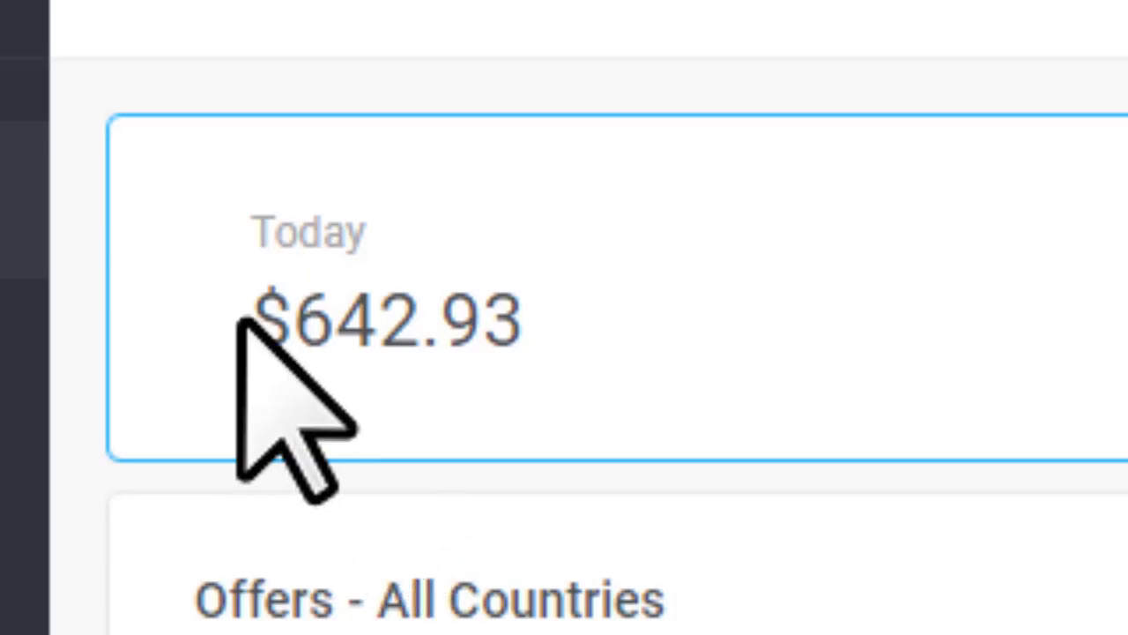
# Step: Point out today's $642.93 CPAlead earnings and the 'Get A iPhone 13 Pro Now!' offer
pyautogui.moveTo(245, 312); pyautogui.dragTo(584, 320)
pyautogui.click(581, 315)
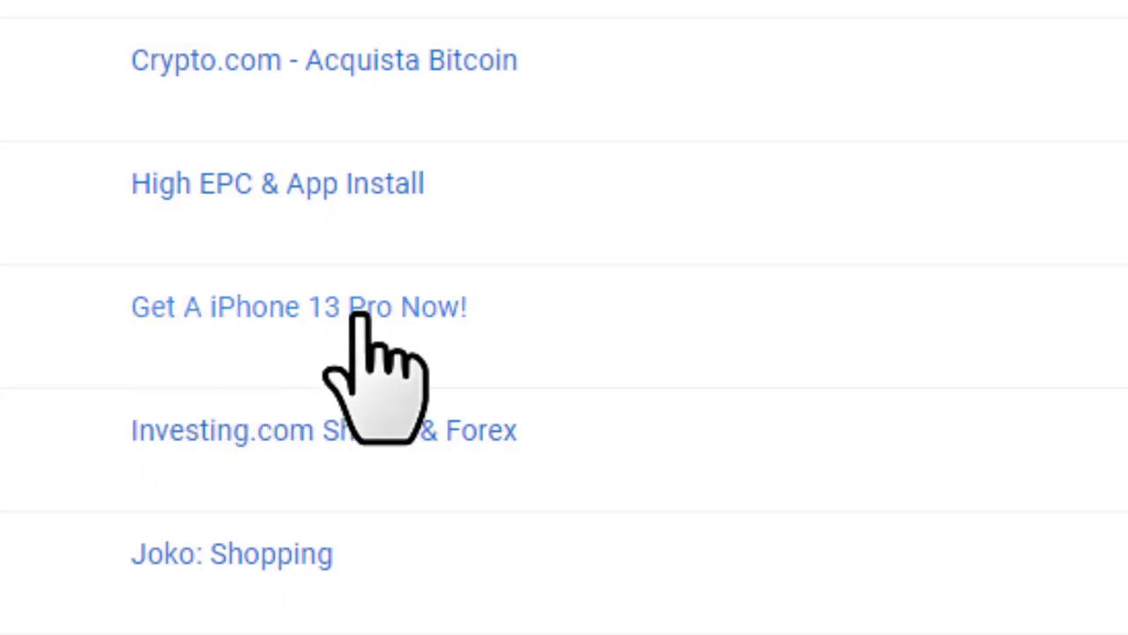
pyautogui.moveTo(132, 308); pyautogui.dragTo(484, 310)
pyautogui.click(484, 309)
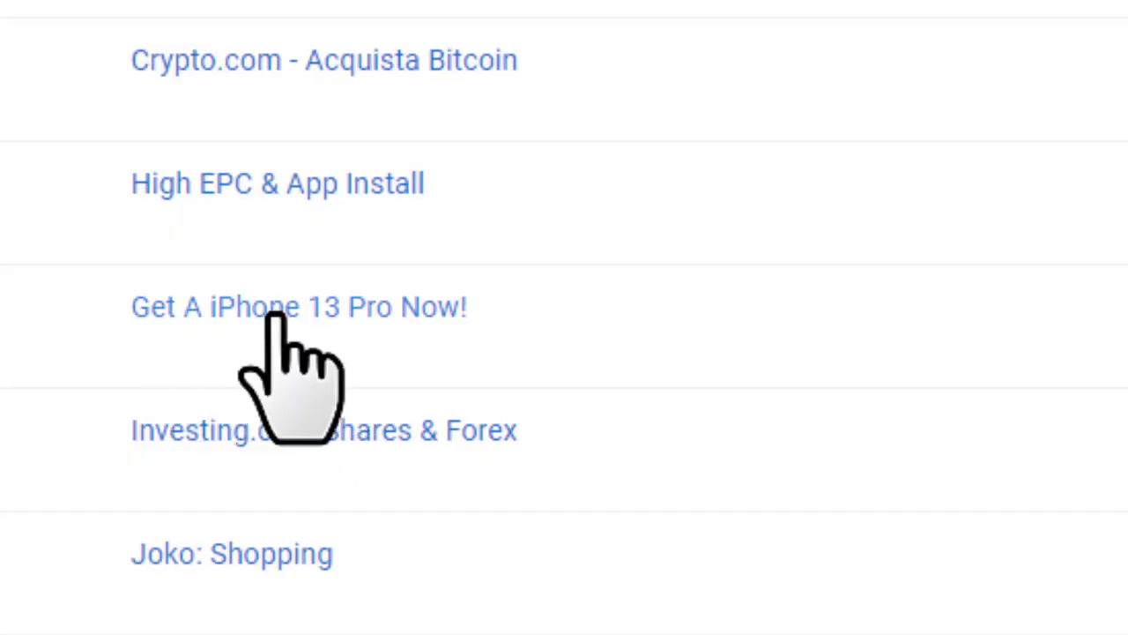
# Step: Open the iPhone 13 Pro offer's Share Affiliate Link details and copy its affiliate link
pyautogui.click(335, 310)
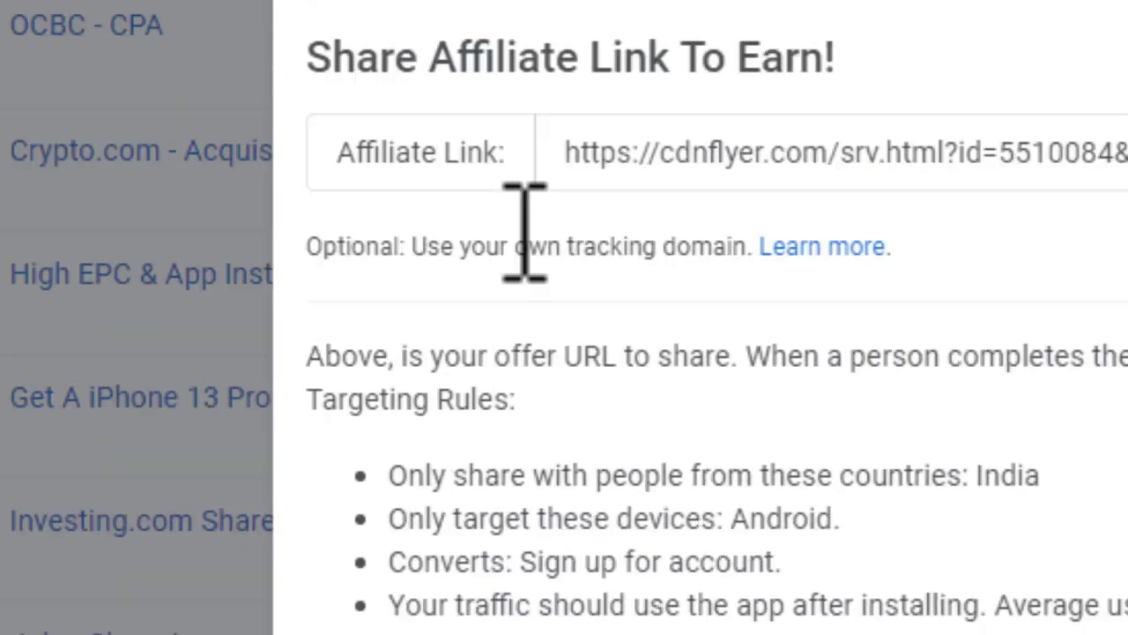
pyautogui.moveTo(49, 251); pyautogui.dragTo(592, 254)
pyautogui.click(649, 254)
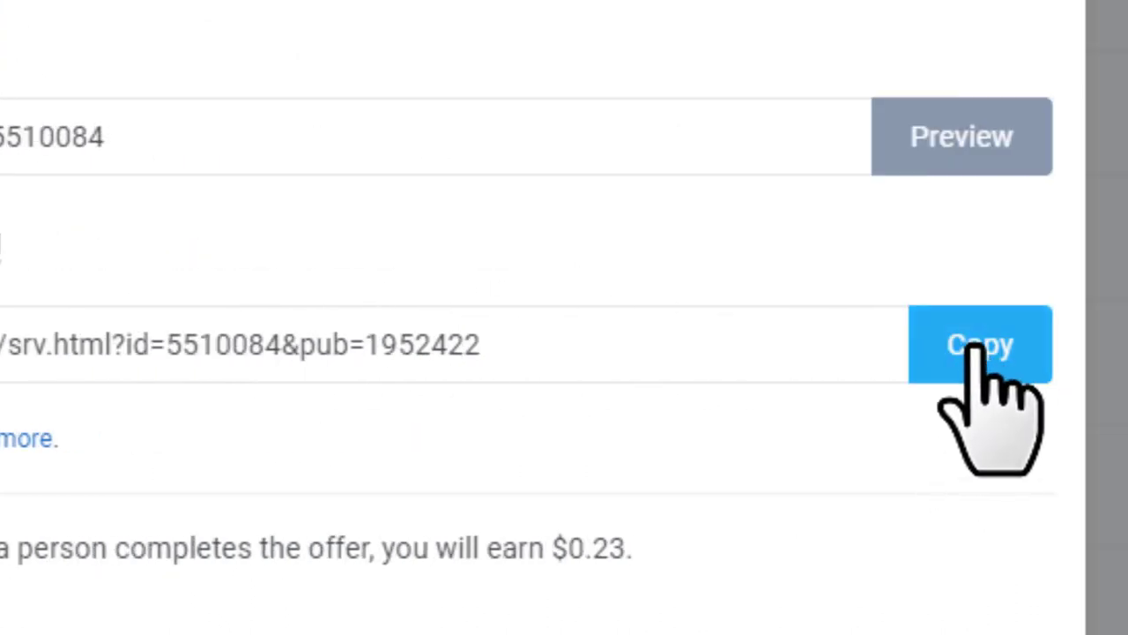
pyautogui.click(974, 346)
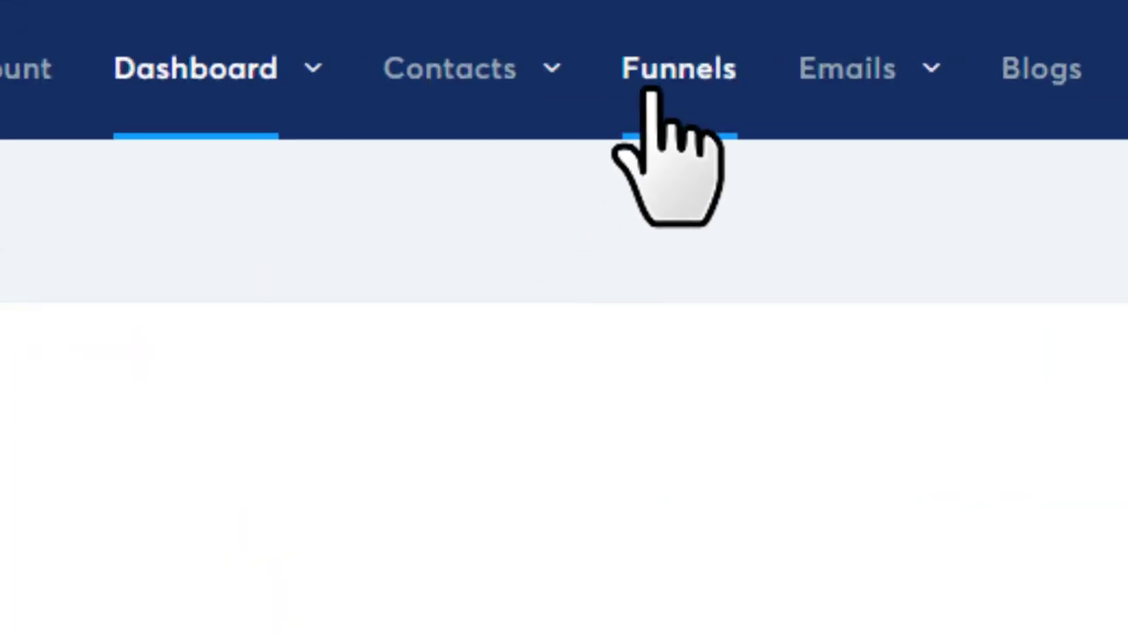
# Step: From Funnels, create a funnel named 'CPA offer iPhone 13' of type Build an audience
pyautogui.click(665, 78)
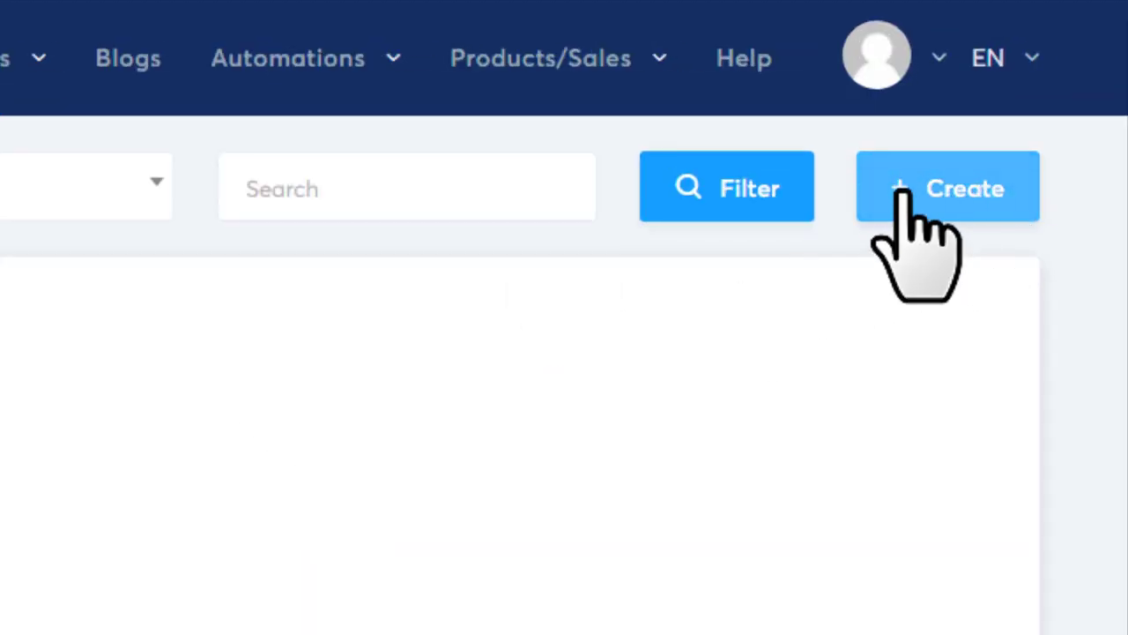
pyautogui.click(960, 198)
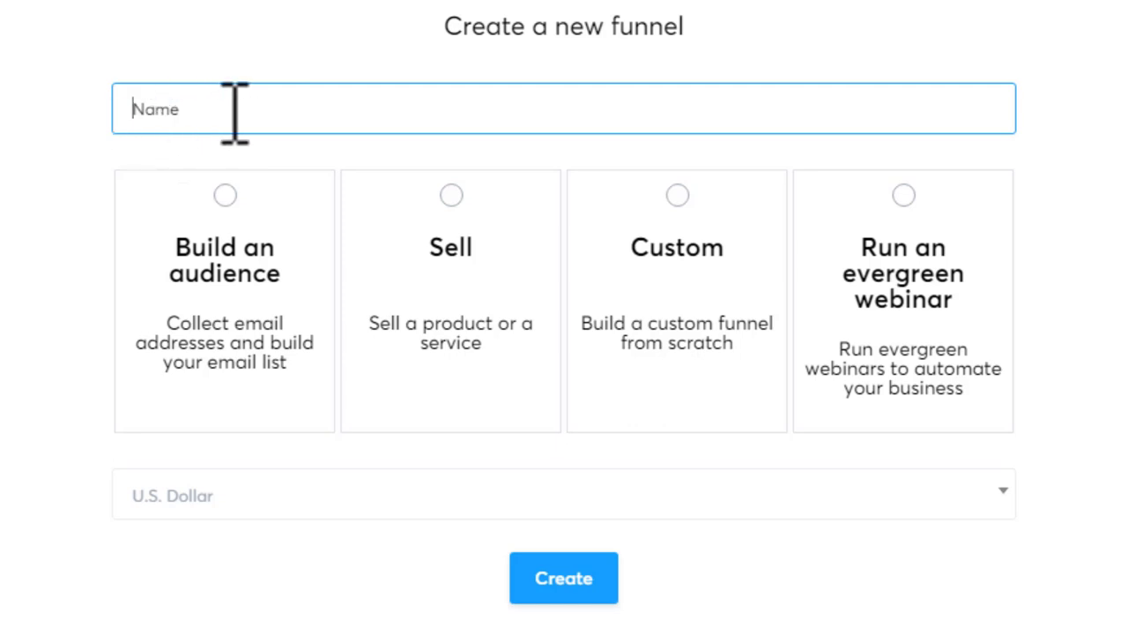
pyautogui.hotkey('ctrl', 'v')
pyautogui.moveTo(133, 109); pyautogui.dragTo(294, 111)
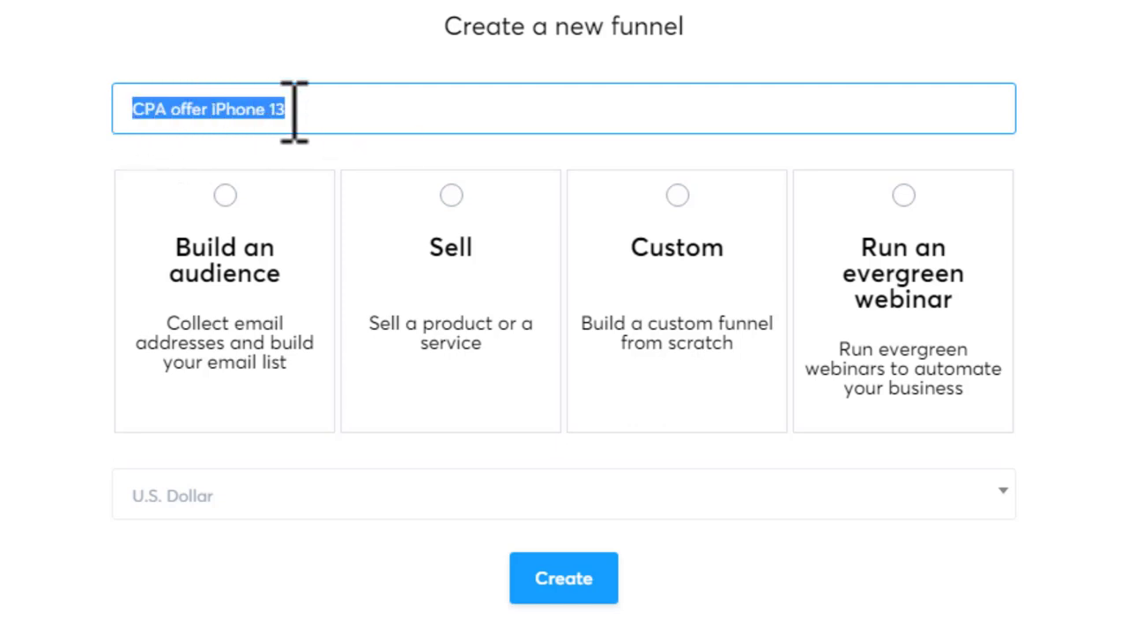
pyautogui.click(306, 112)
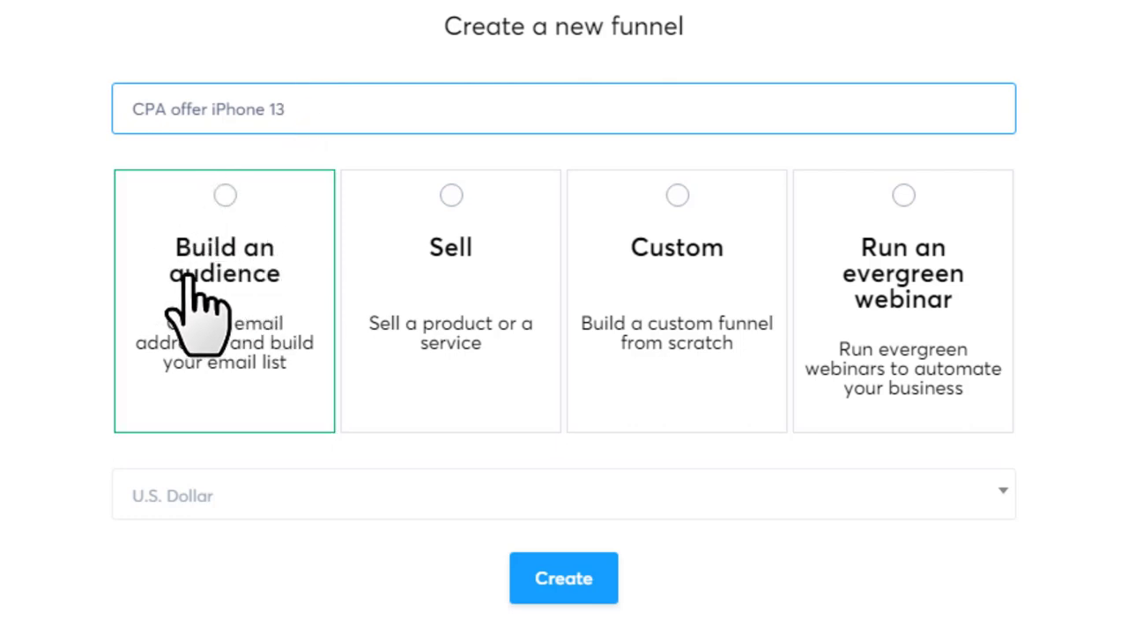
pyautogui.click(198, 304)
pyautogui.click(558, 582)
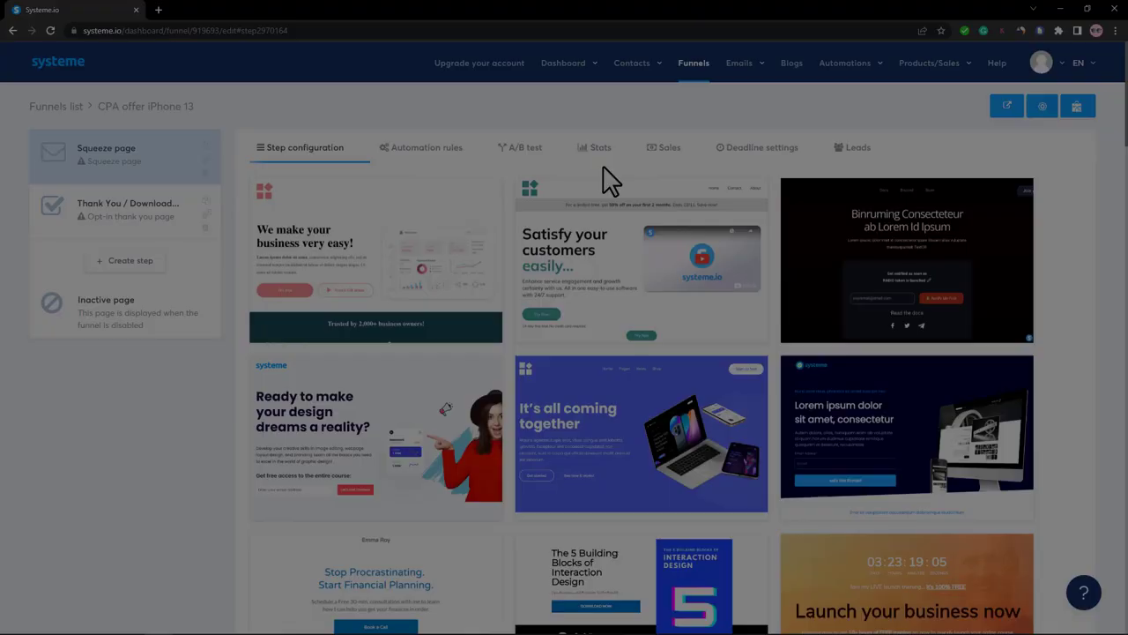
# Step: Select the Pareto Summit Resources template for the squeeze page and open the page in the editor
pyautogui.scroll(-5, 619, 327)
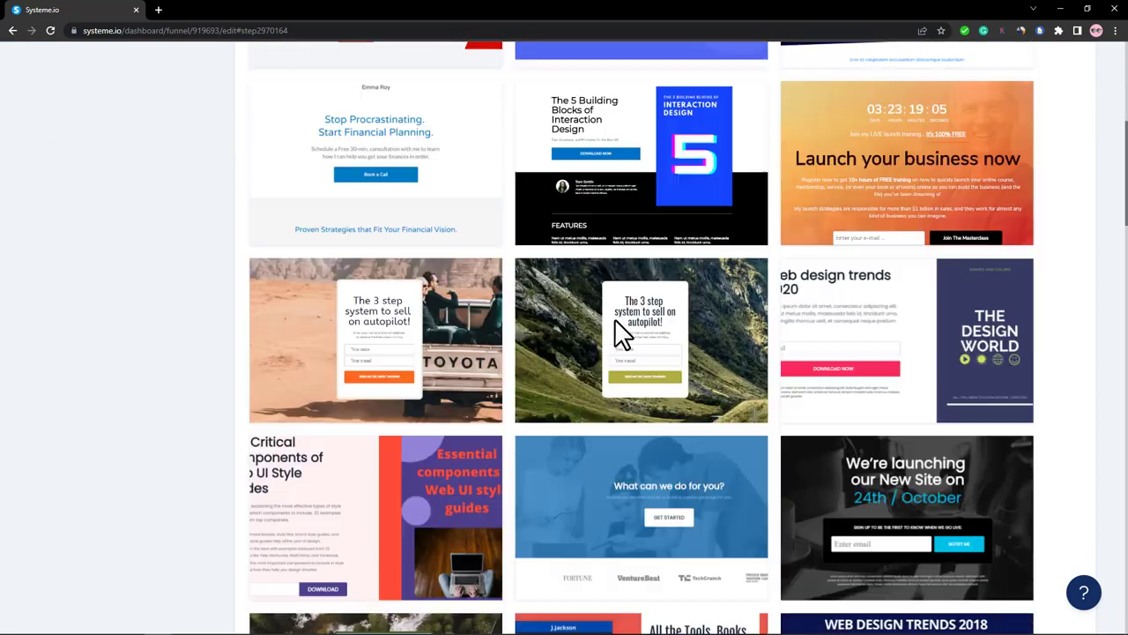
pyautogui.scroll(-4, 614, 318)
pyautogui.scroll(-3, 638, 296)
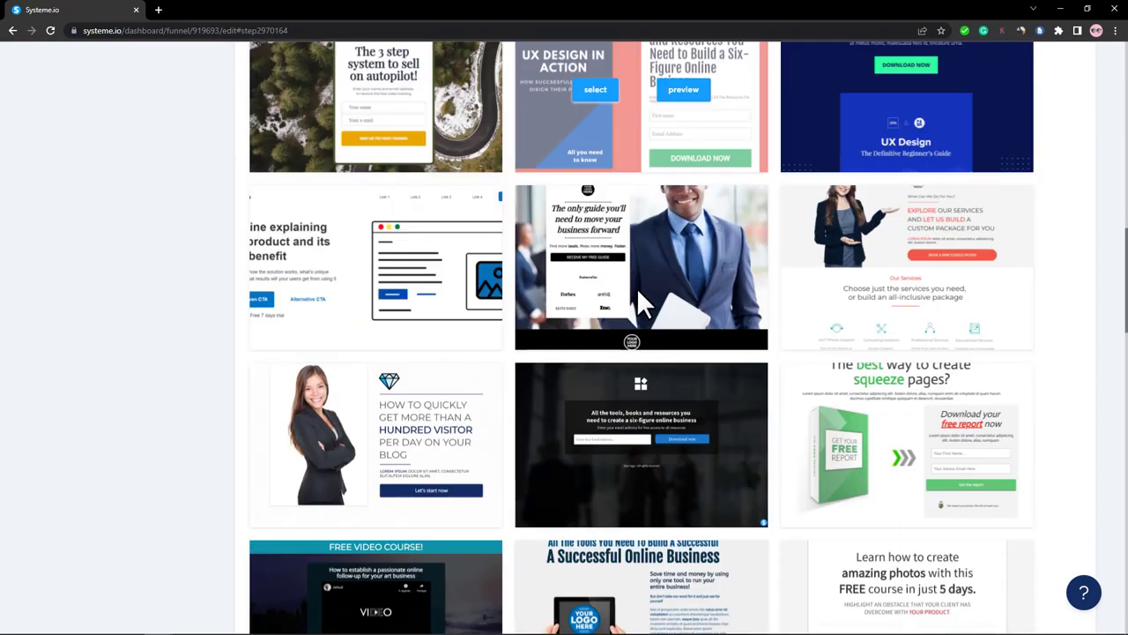
pyautogui.scroll(-3, 636, 287)
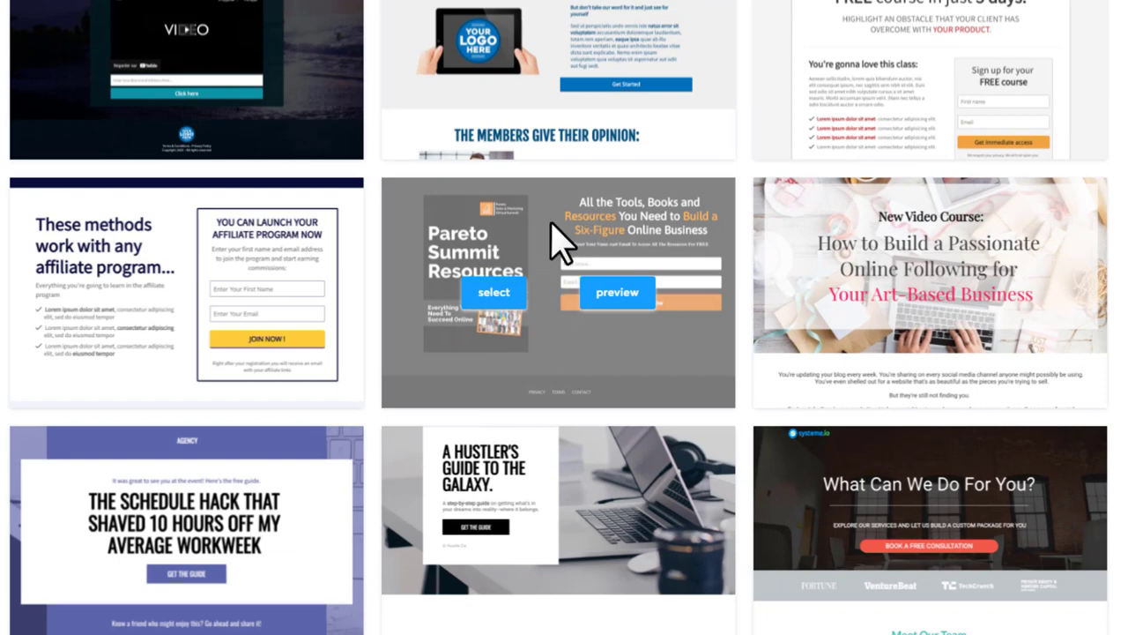
pyautogui.click(507, 299)
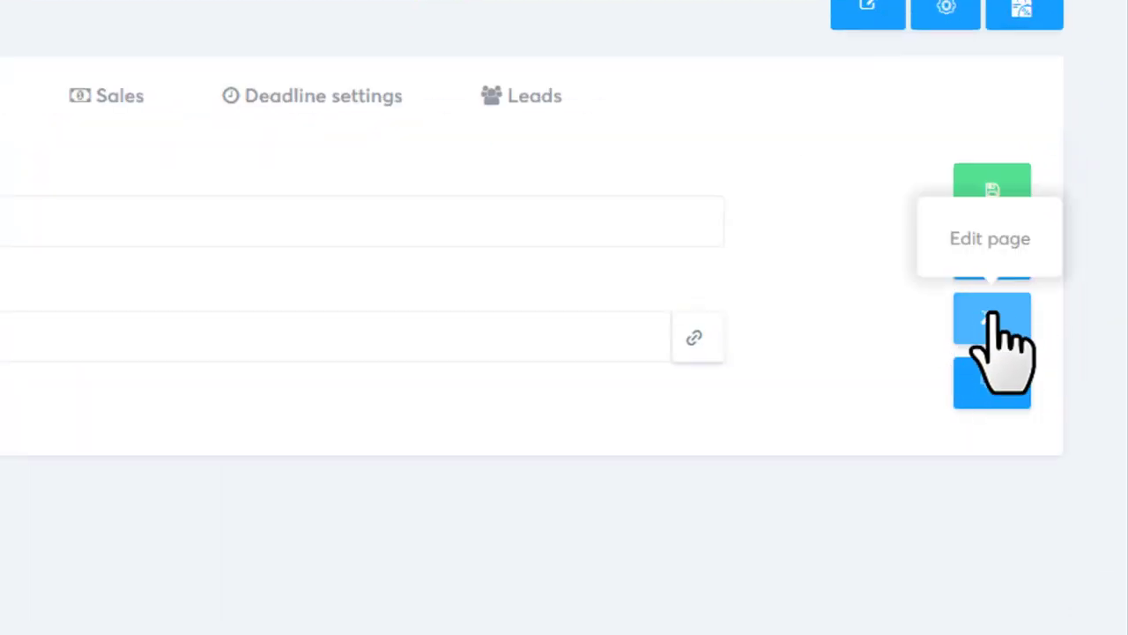
pyautogui.click(989, 315)
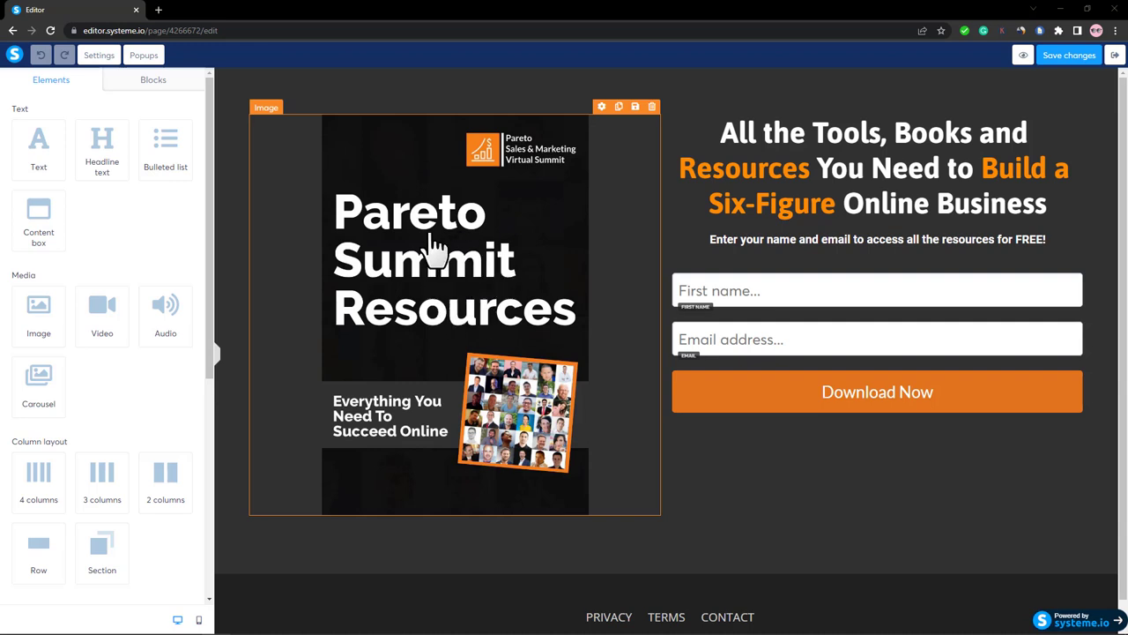
# Step: Swap the main image for iphone-13-pro-family-select.jpeg and select the Download Now button
pyautogui.click(449, 253)
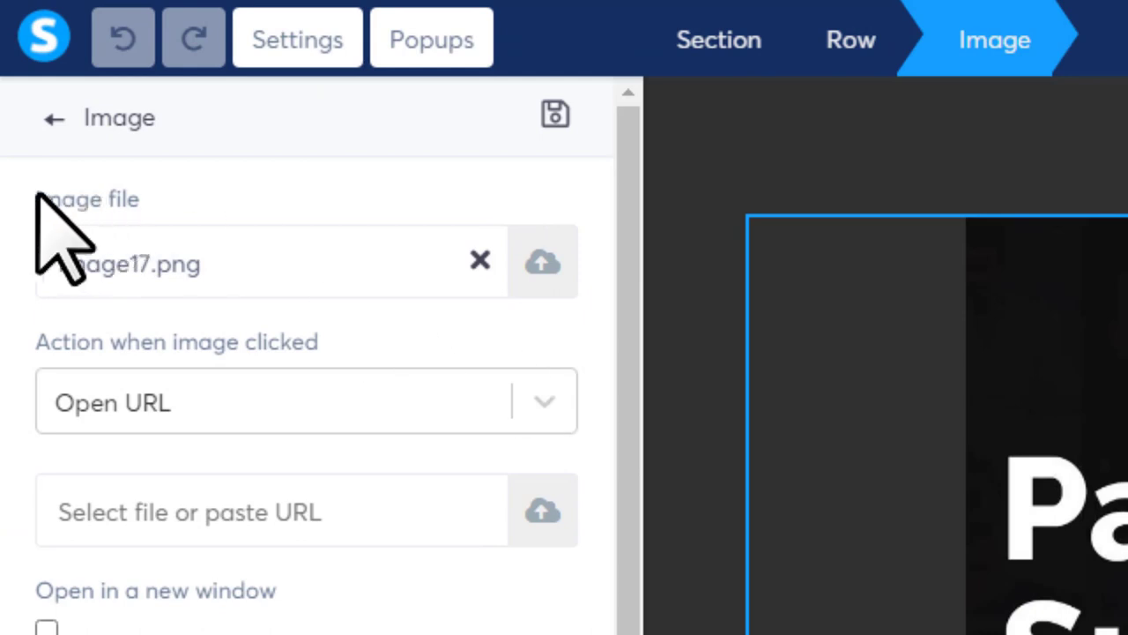
pyautogui.tripleClick(35, 107)
pyautogui.click(169, 210)
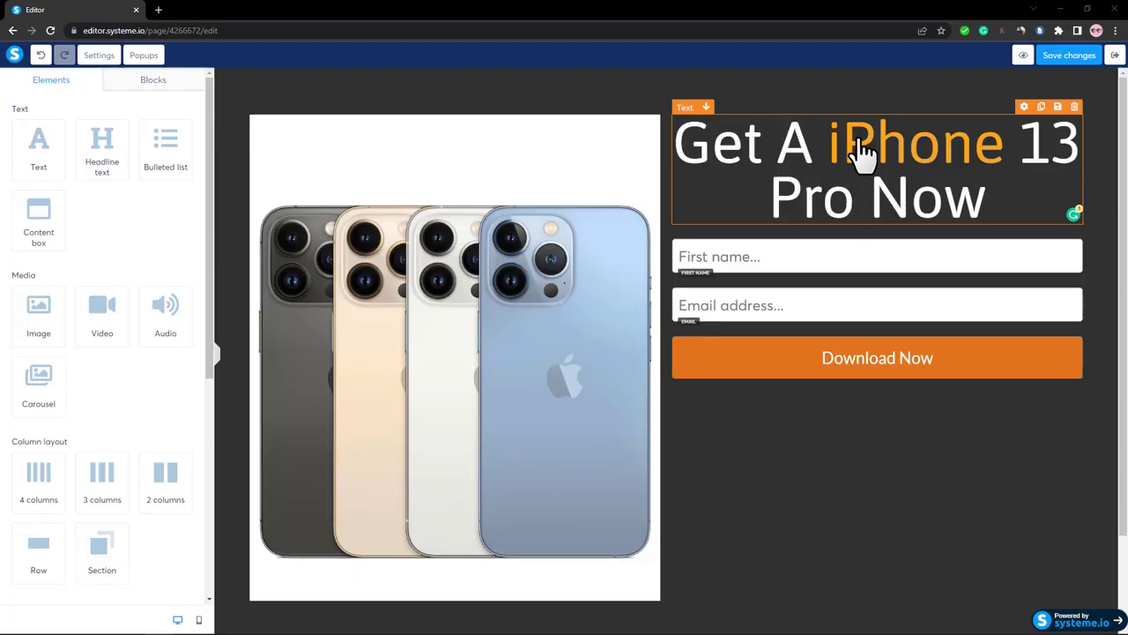
pyautogui.click(878, 370)
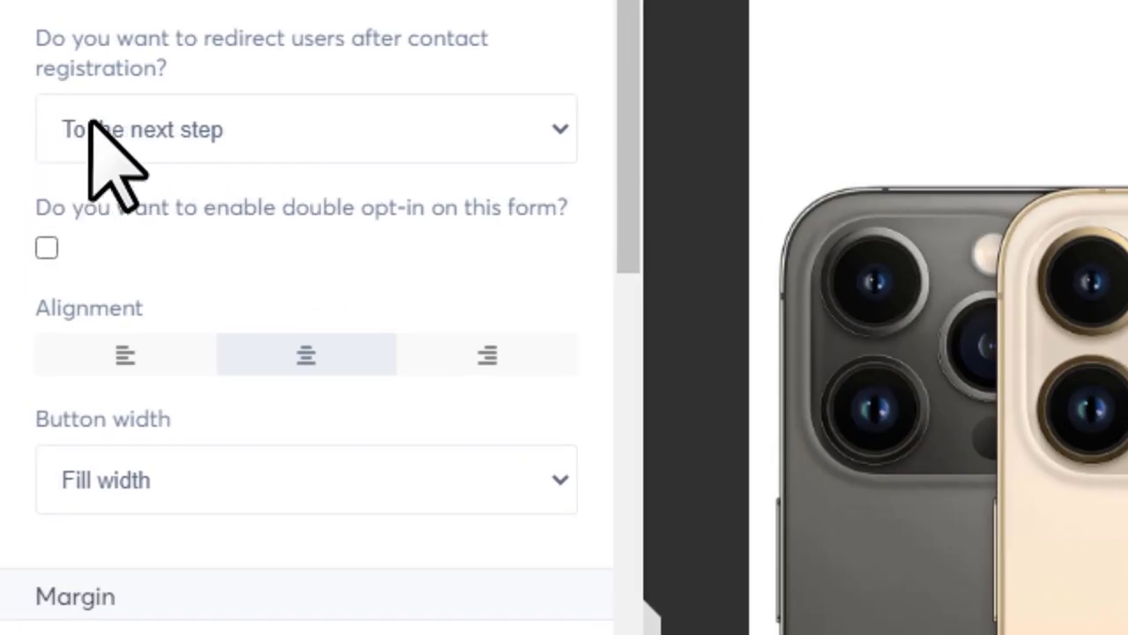
# Step: Set the form's after-registration redirect to a custom URL
pyautogui.click(156, 123)
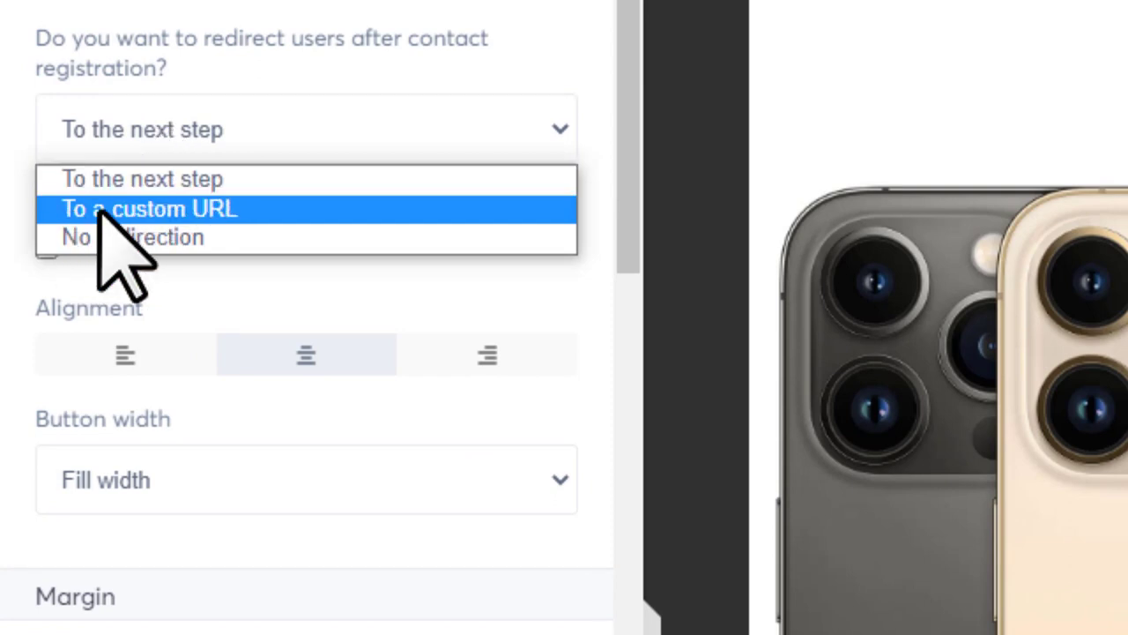
pyautogui.click(244, 210)
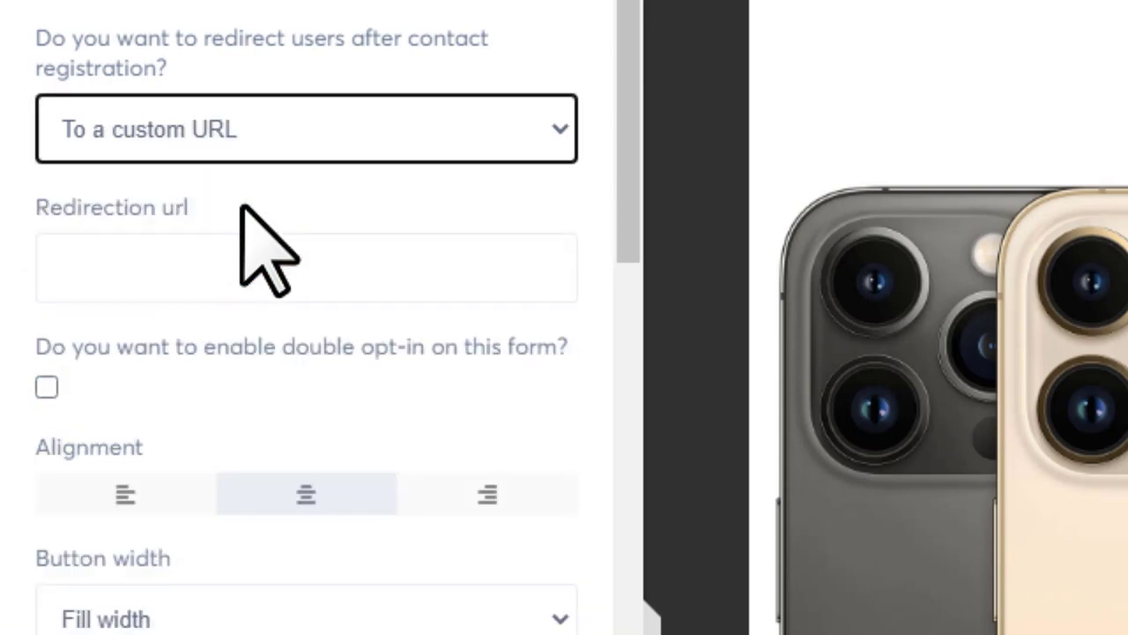
pyautogui.click(156, 273)
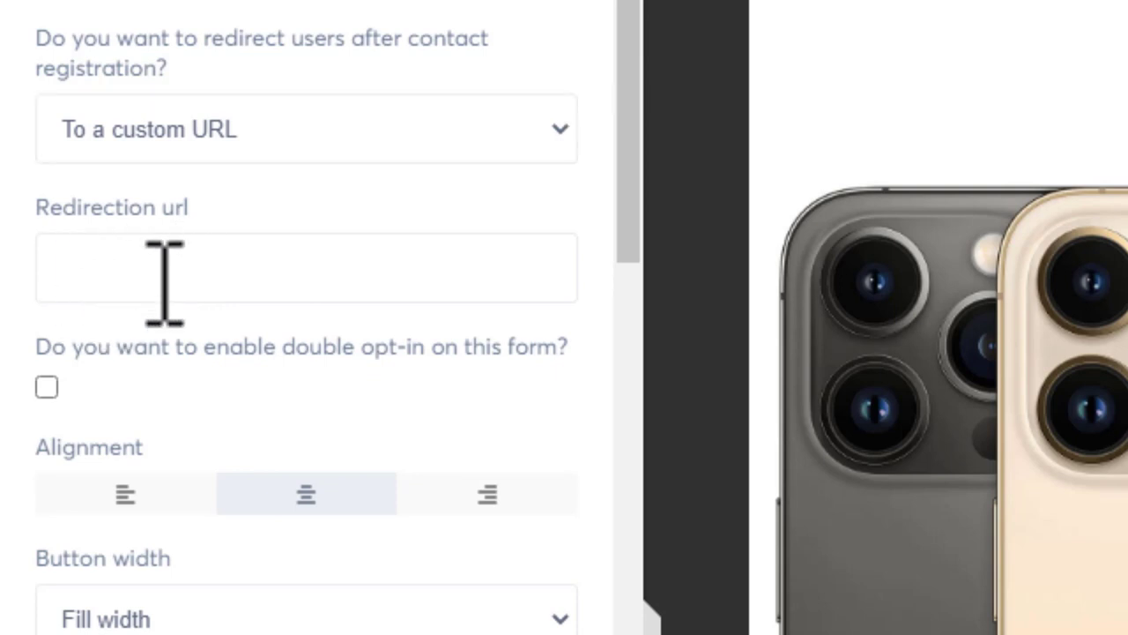
# Step: Replace the button text 'Download Now' with 'Get It Now!'
pyautogui.scroll(-10, 126, 264)
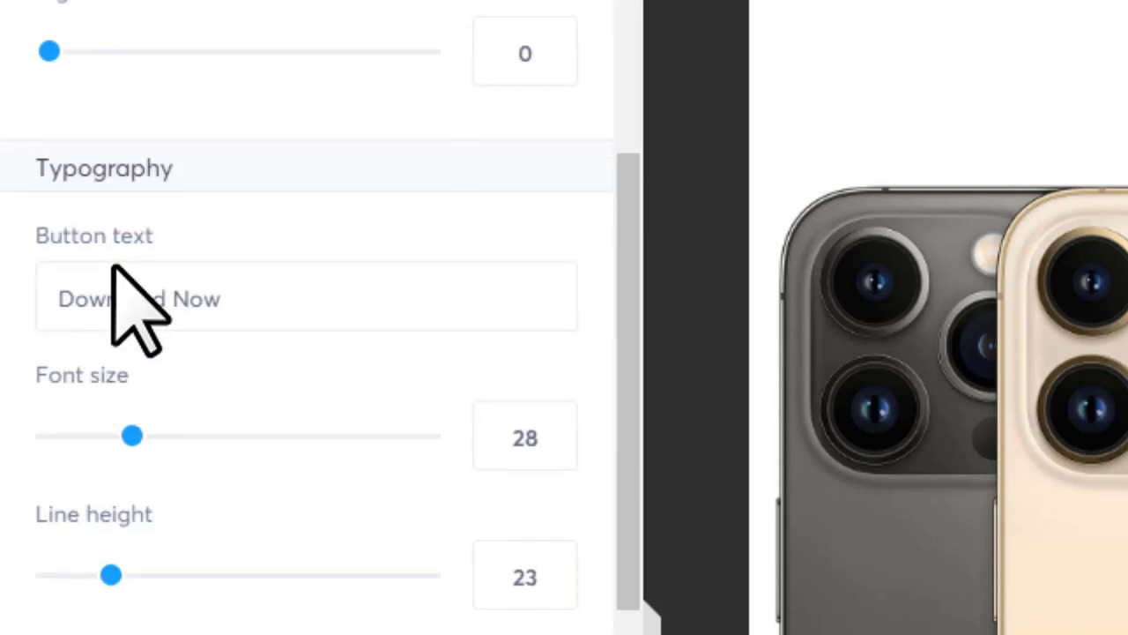
pyautogui.moveTo(32, 231); pyautogui.dragTo(155, 223)
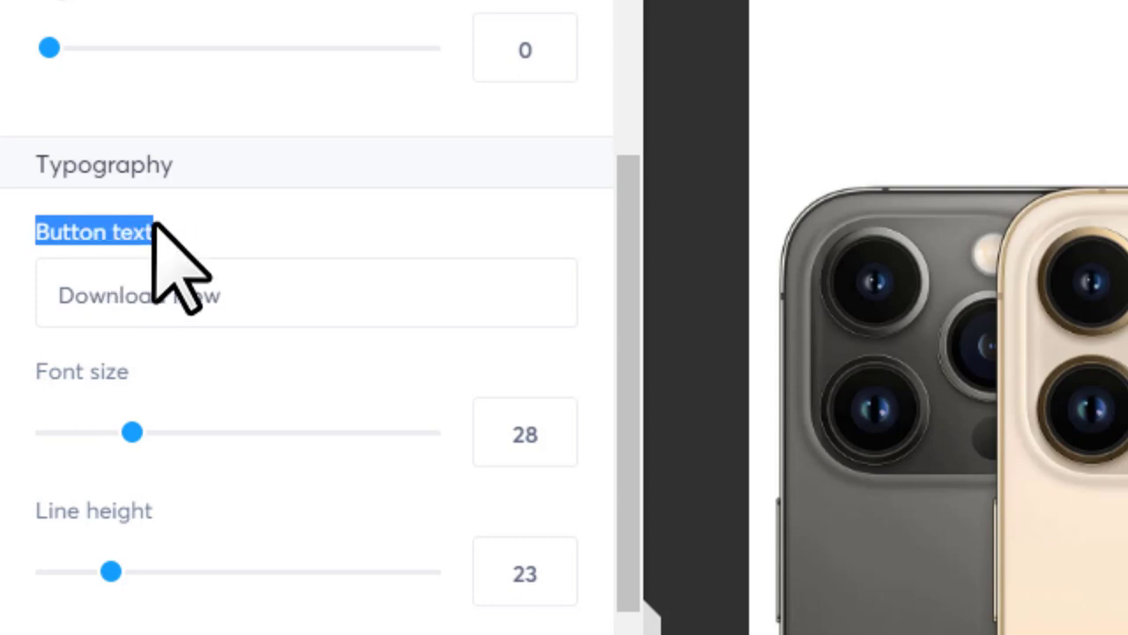
pyautogui.click(206, 238)
pyautogui.click(104, 298)
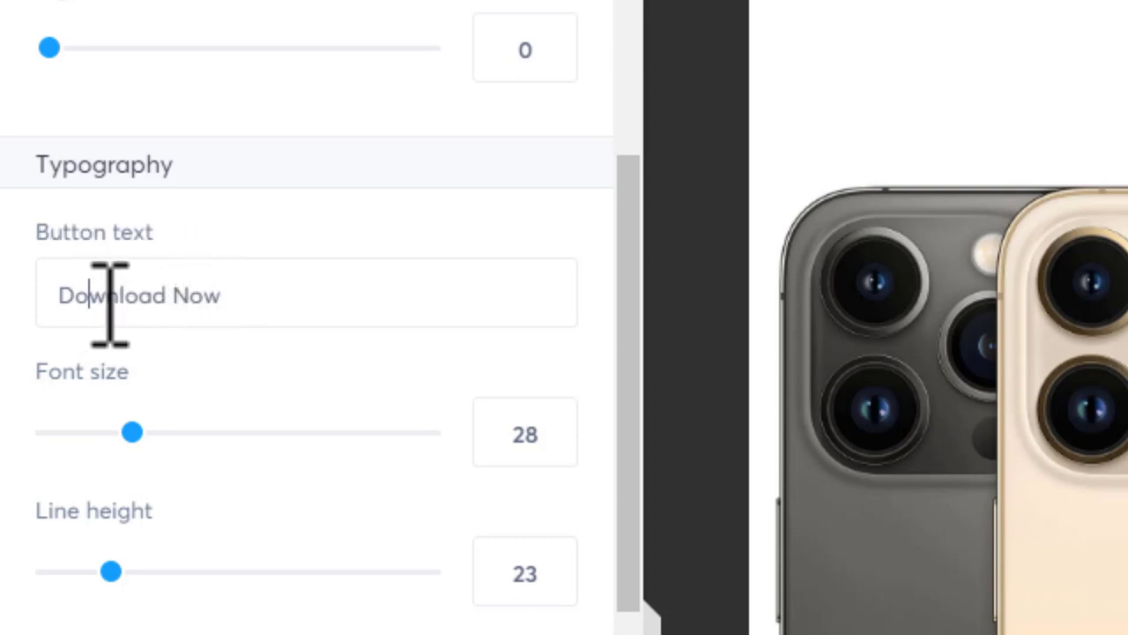
pyautogui.hotkey('ctrl', 'a')
pyautogui.write('Get It Now!')
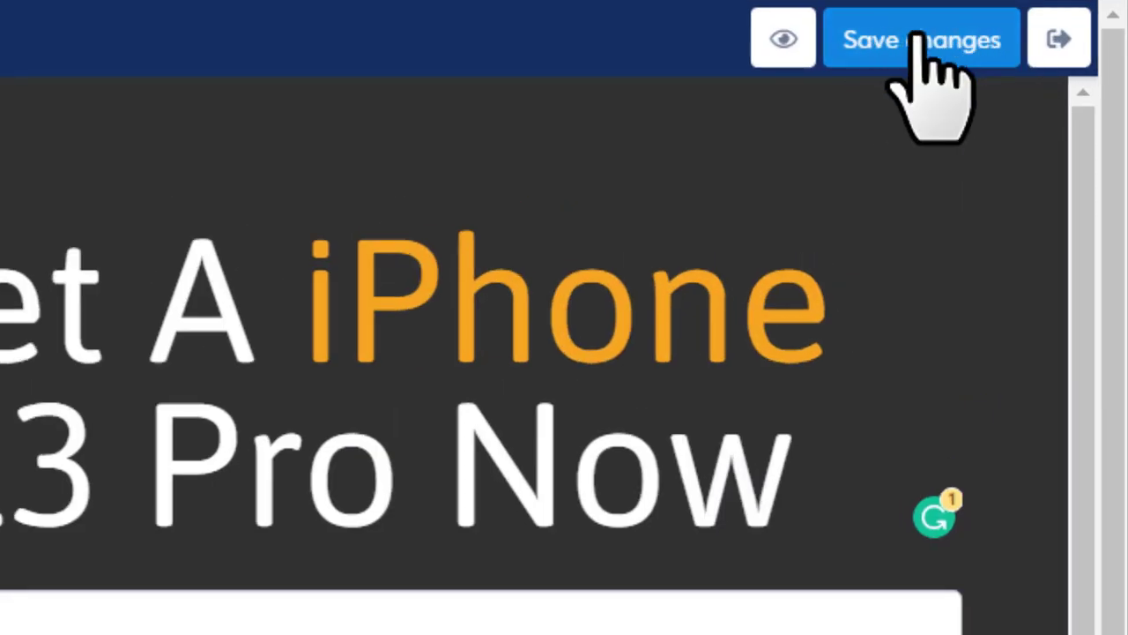
# Step: Save the squeeze page, exit the editor and copy the page's link from the funnel step
pyautogui.click(916, 37)
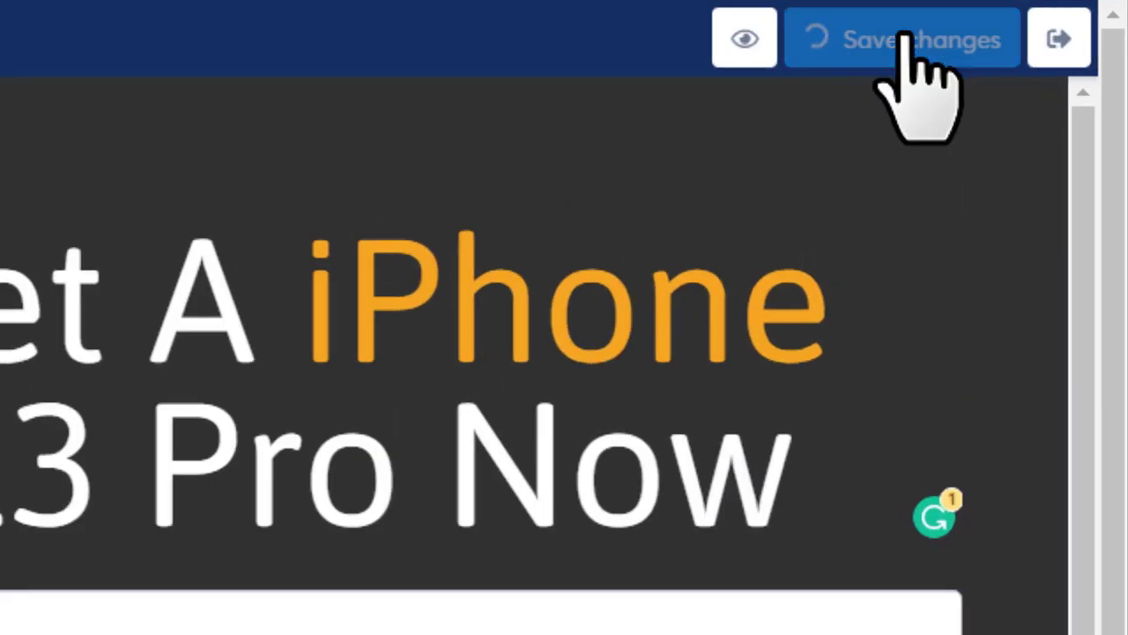
pyautogui.click(1061, 53)
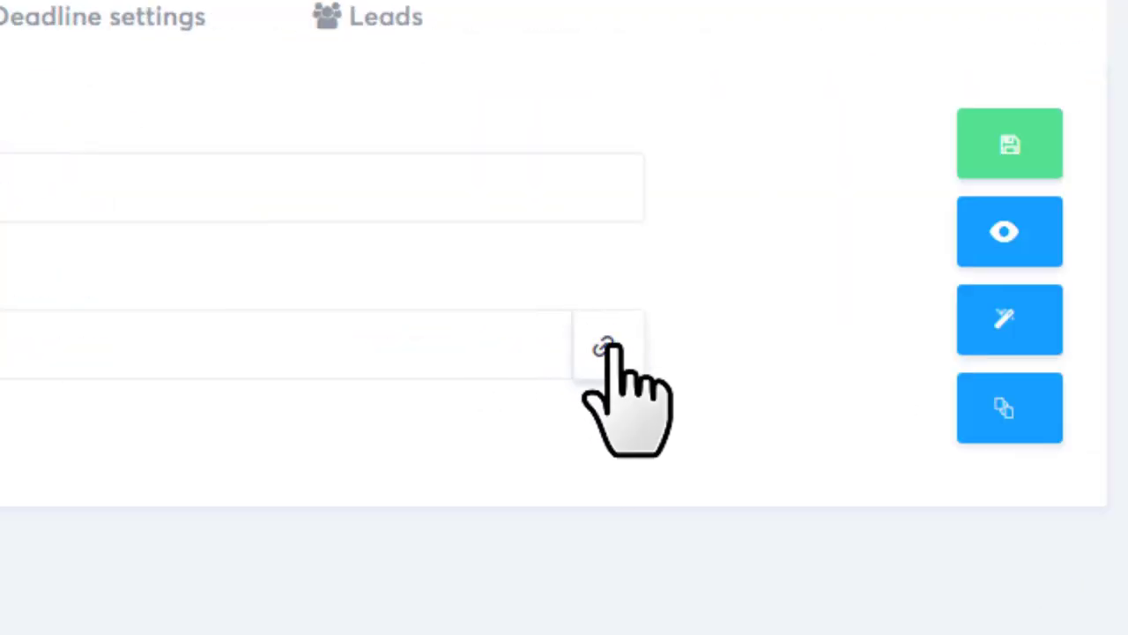
pyautogui.click(606, 347)
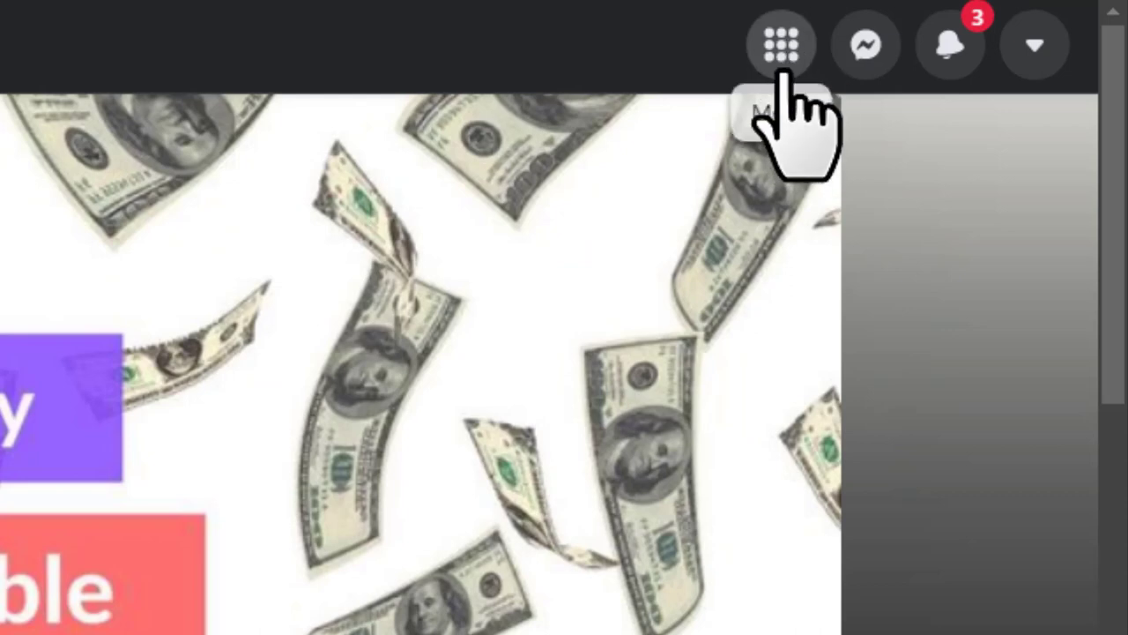
# Step: From Facebook's Menu, start creating a new post for the Make Fast Money page
pyautogui.click(781, 46)
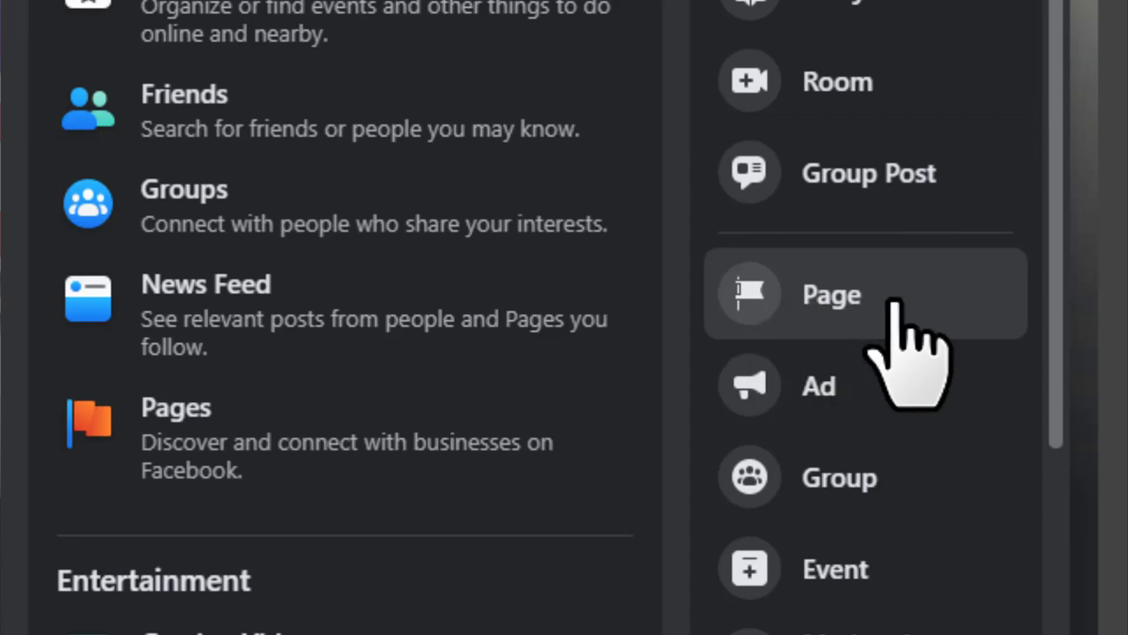
pyautogui.click(785, 297)
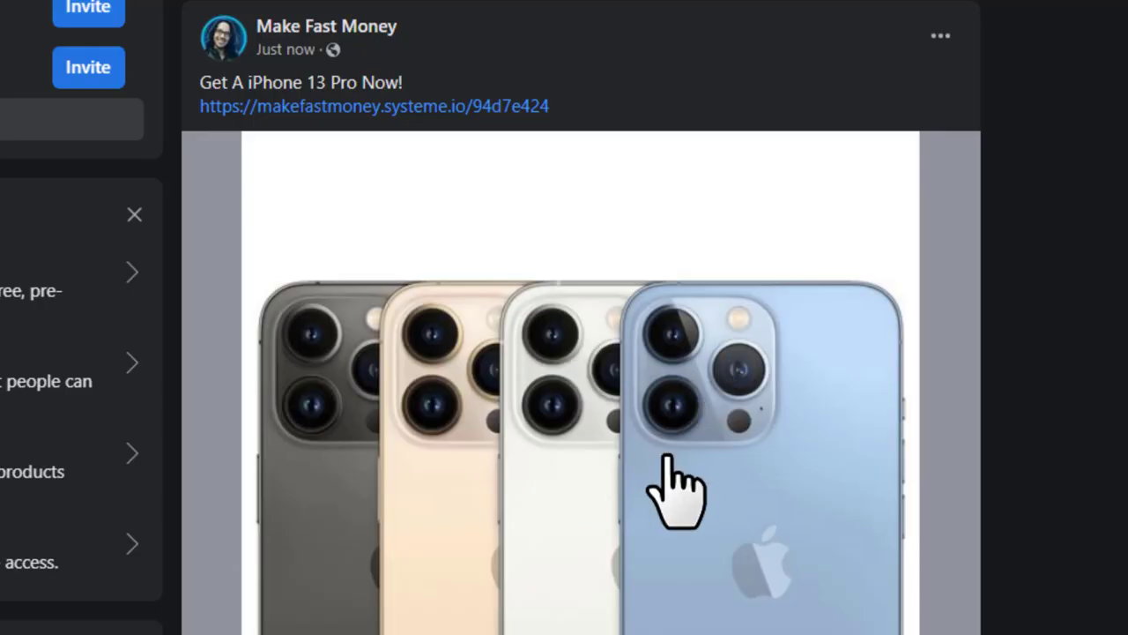
# Step: Copy the post caption 'Get A iPhone 13 Pro Now!' and the opened post's web address
pyautogui.moveTo(196, 84); pyautogui.dragTo(397, 84)
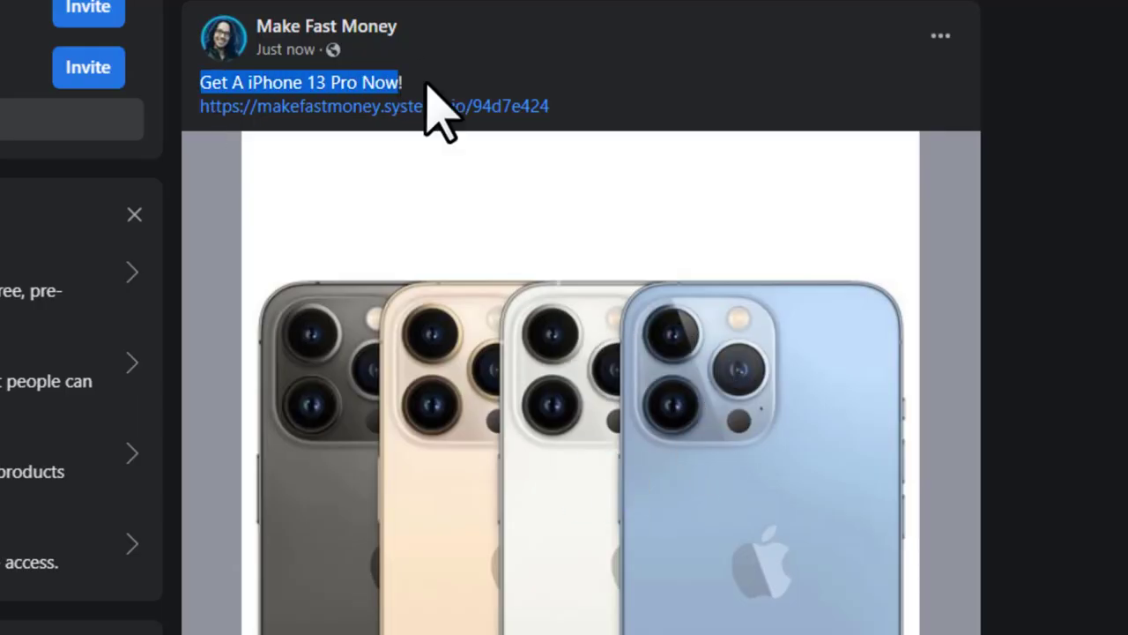
pyautogui.click(433, 80)
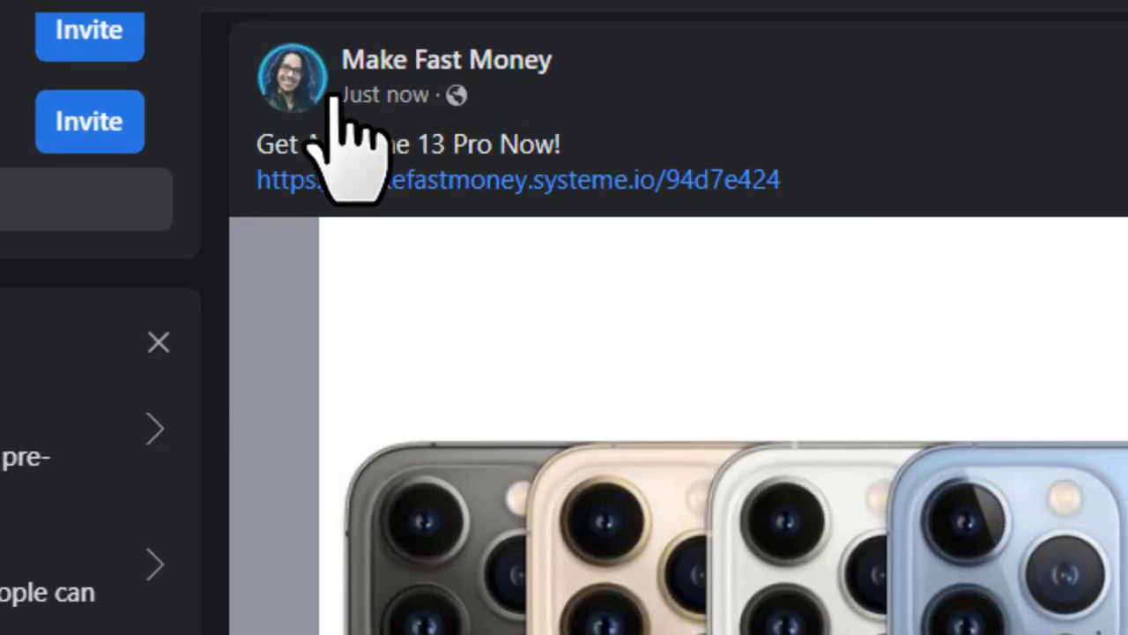
pyautogui.moveTo(273, 52)
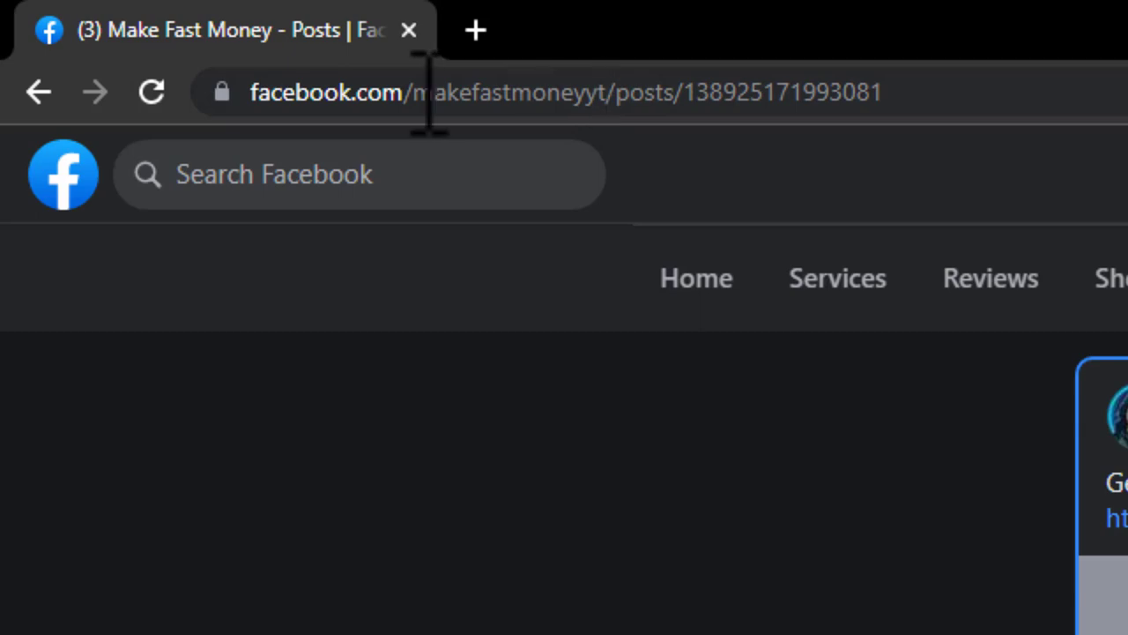
pyautogui.click(575, 92)
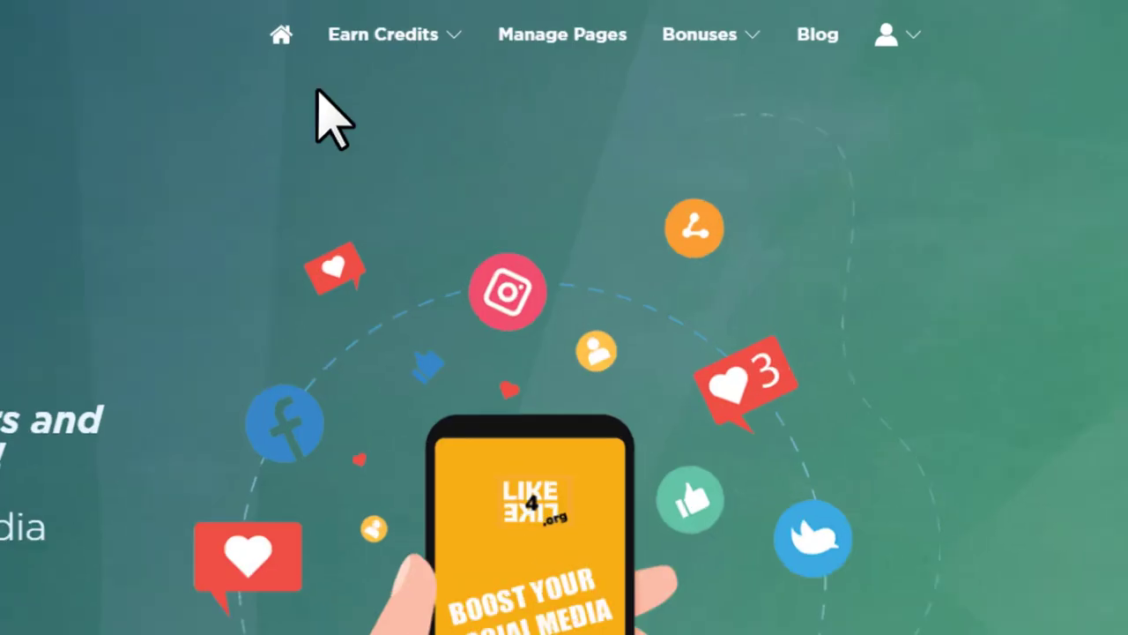
# Step: Open Manage Pages > Facebook Shares in Like4Like and paste the Facebook post URL
pyautogui.moveTo(661, 69)
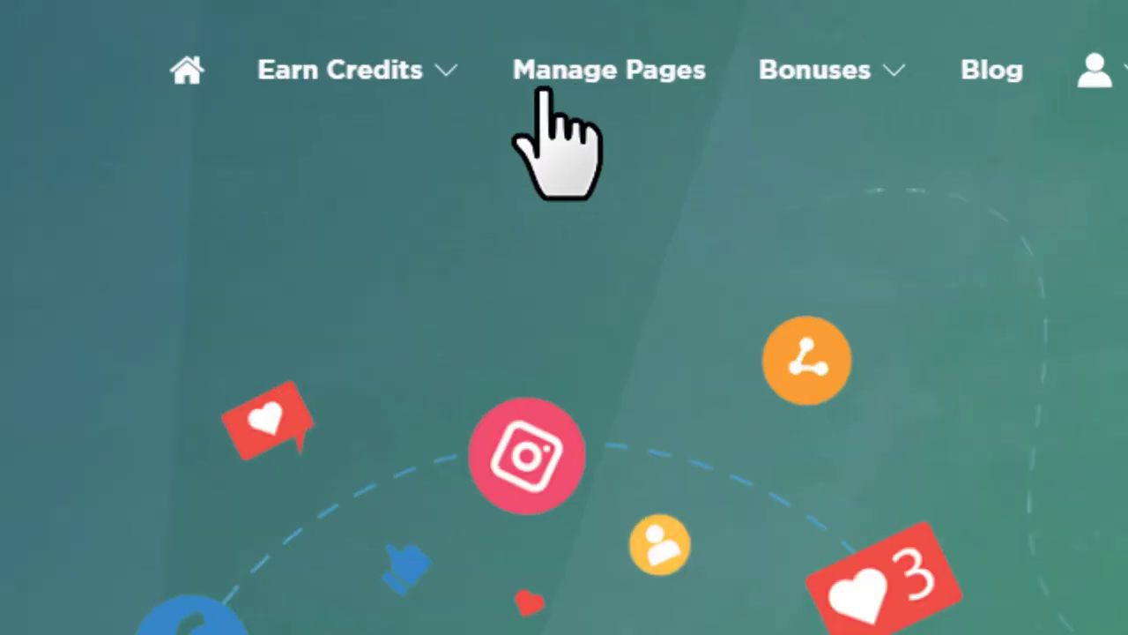
pyautogui.click(612, 82)
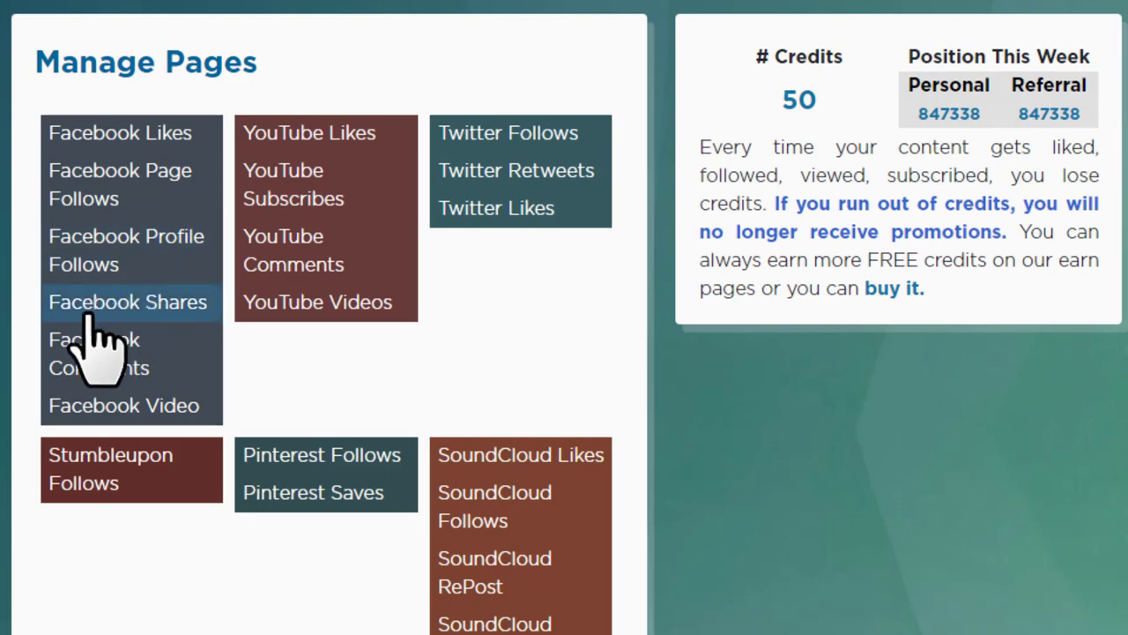
pyautogui.click(142, 307)
pyautogui.click(102, 335)
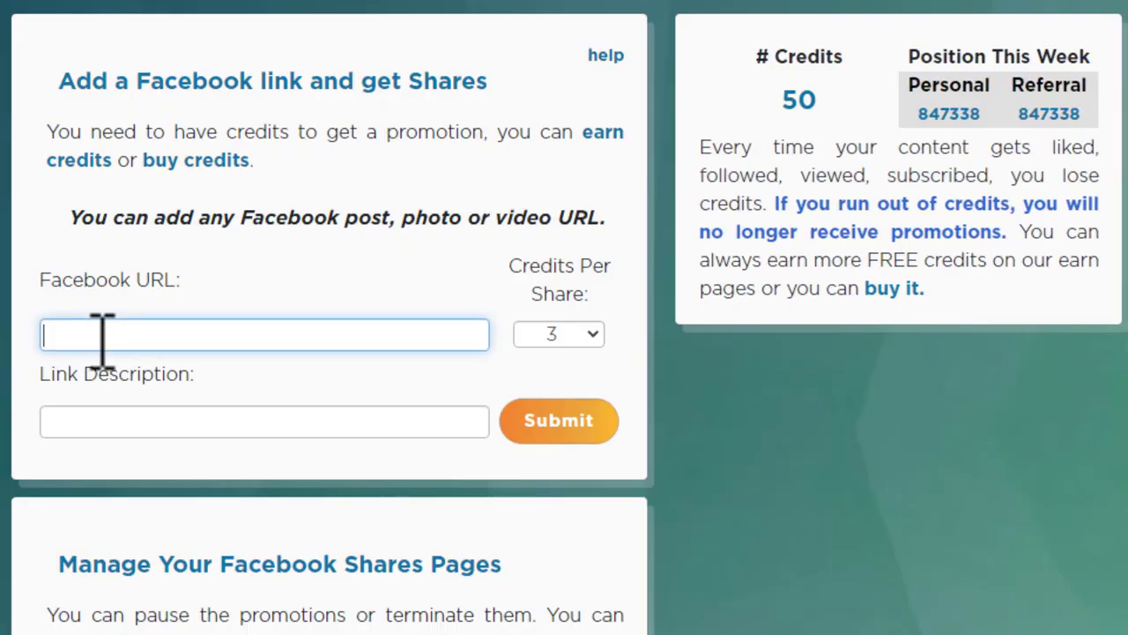
pyautogui.hotkey('ctrl', 'v')
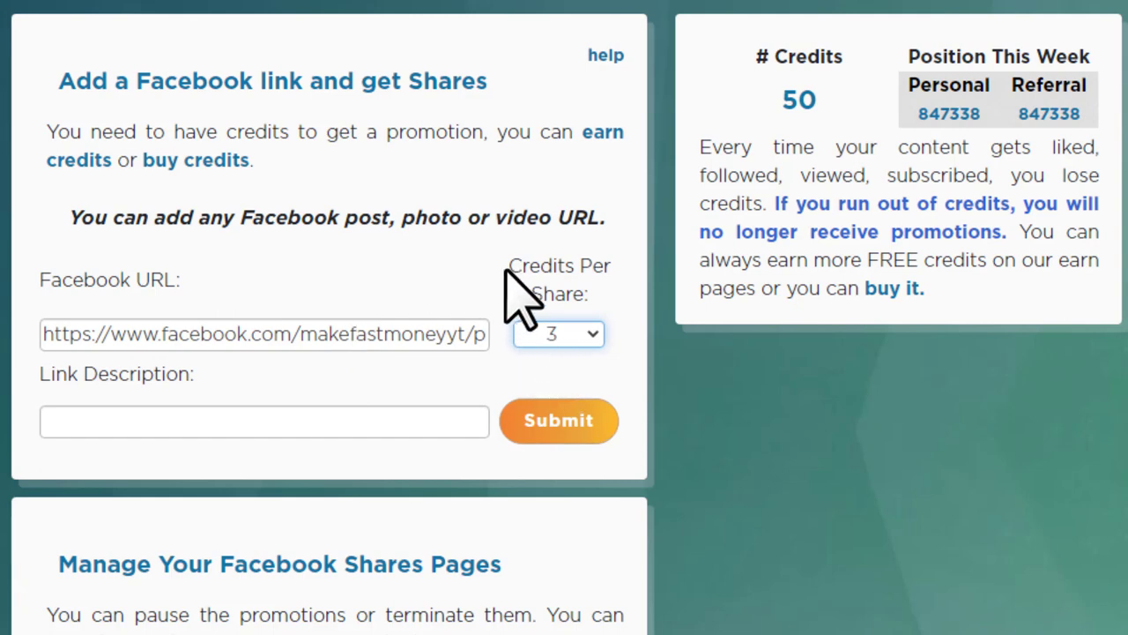
# Step: Keep 3 credits per share, add the description 'Get A iPhone 13 Pro Now!' and submit
pyautogui.moveTo(506, 265); pyautogui.dragTo(626, 326)
pyautogui.click(610, 297)
pyautogui.doubleClick(804, 101)
pyautogui.click(833, 109)
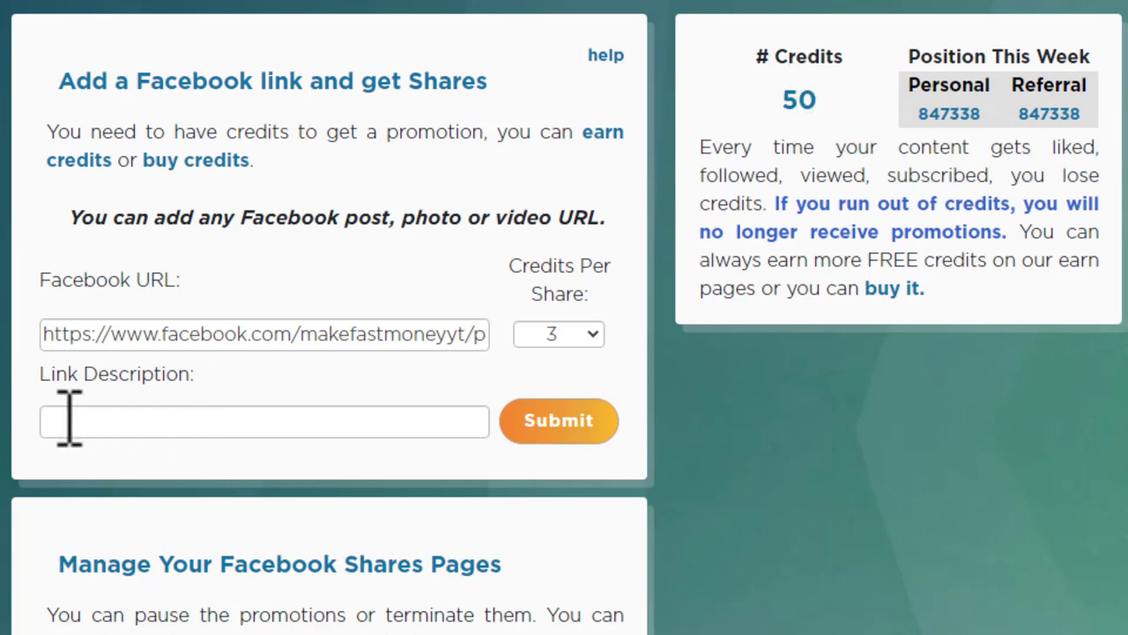
pyautogui.click(100, 420)
pyautogui.hotkey('ctrl', 'v')
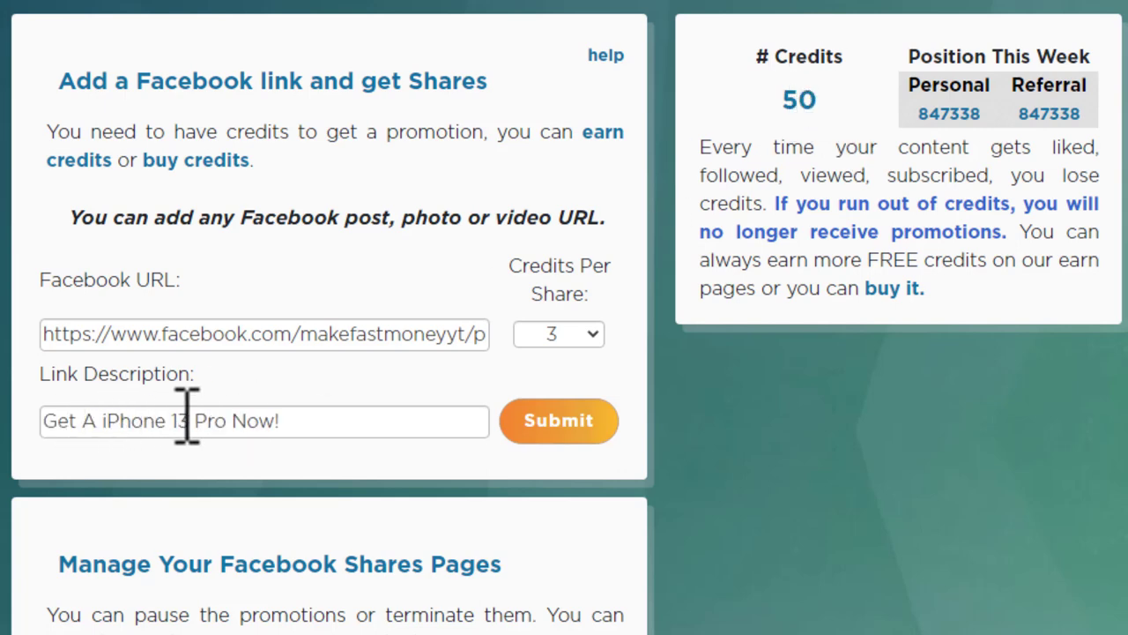
pyautogui.click(571, 430)
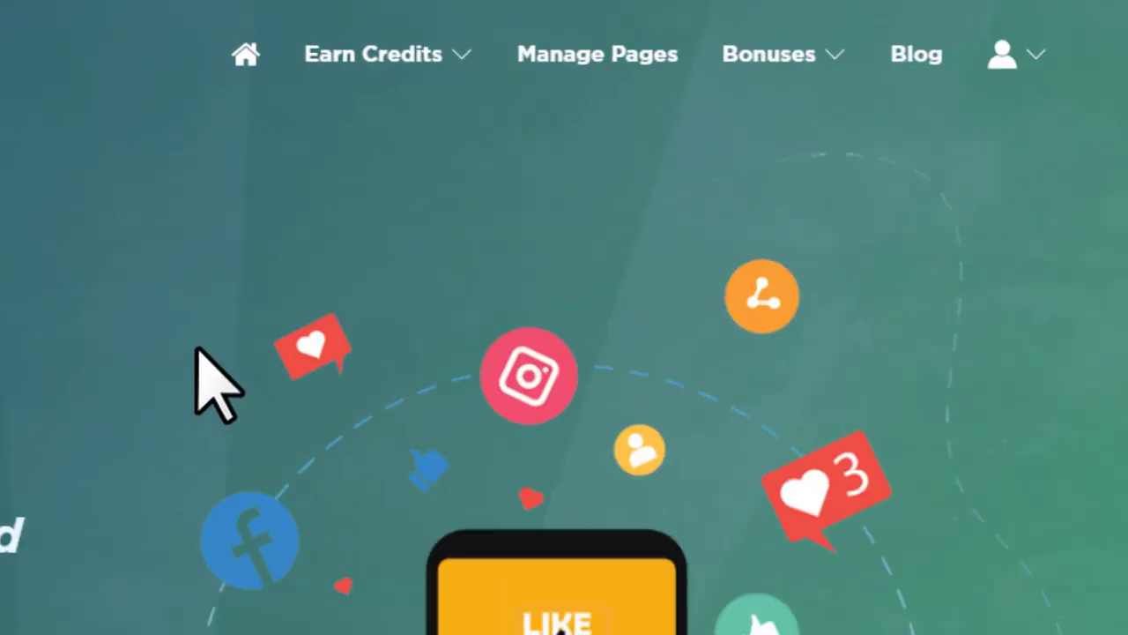
# Step: Show Like4Like's Earn Credits options for Facebook Shares, YouTube, TikTok, Instagram and more
pyautogui.click(660, 70)
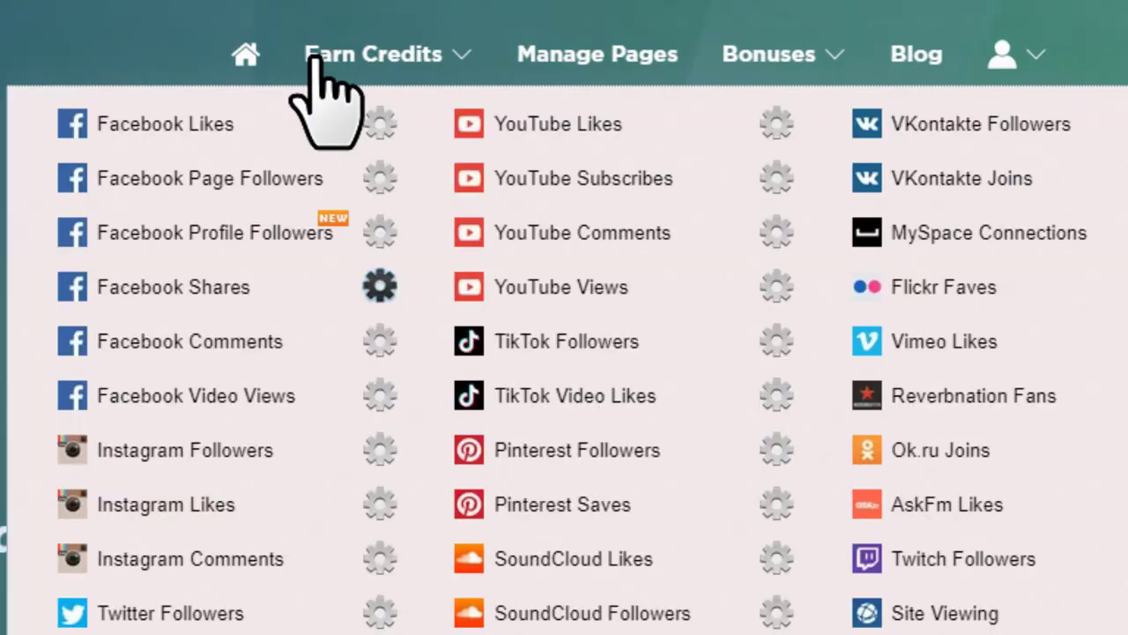